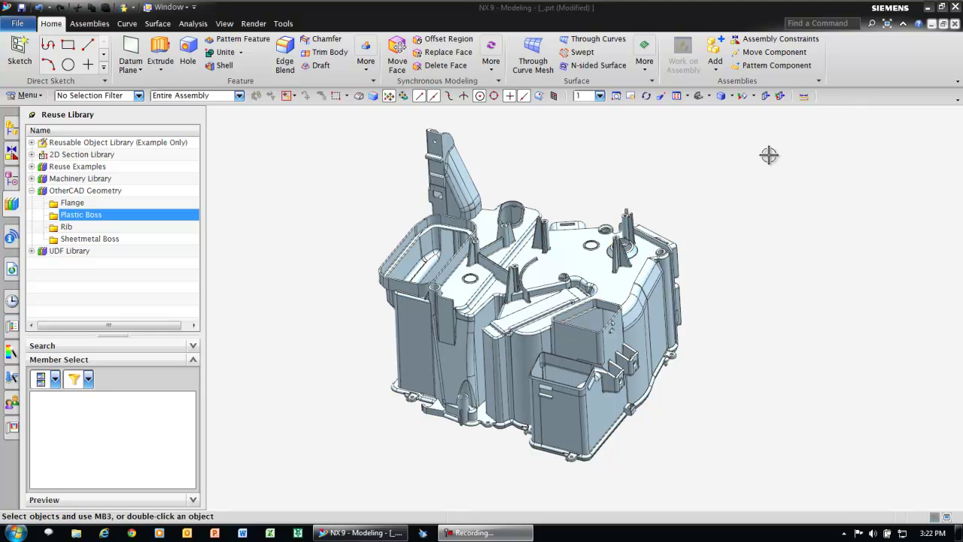
Switch from the housing model to the PROE part window.
scroll(769, 155, "up", 1)
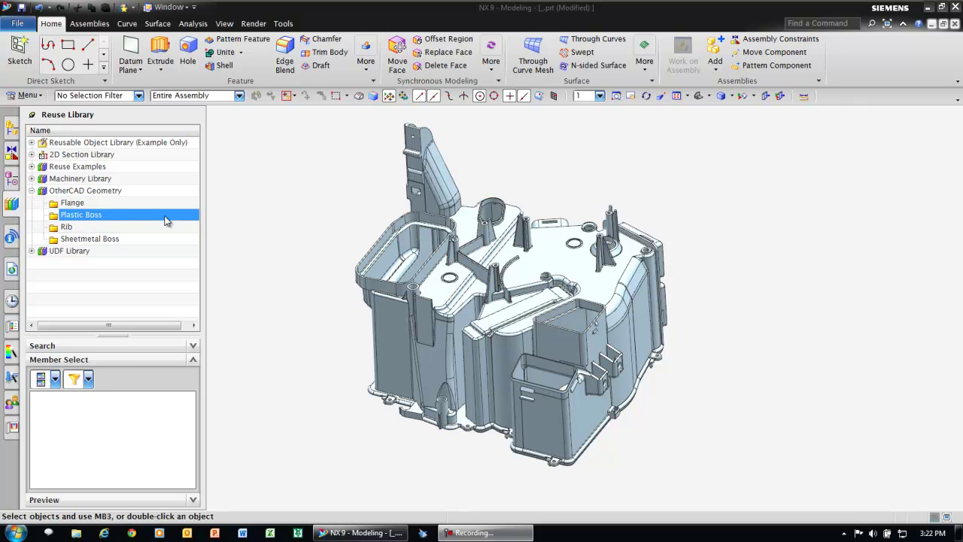
mouse_move(284, 187)
middle_mouse_down()
mouse_move(291, 178)
mouse_move(303, 223)
mouse_move(557, 278)
mouse_move(756, 246)
middle_mouse_up()
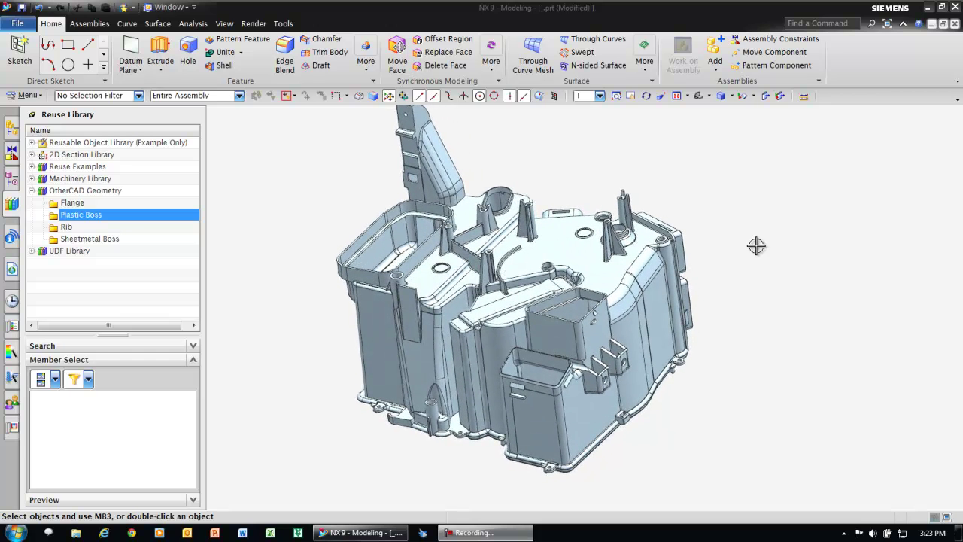
left_click(188, 7)
left_click(194, 92)
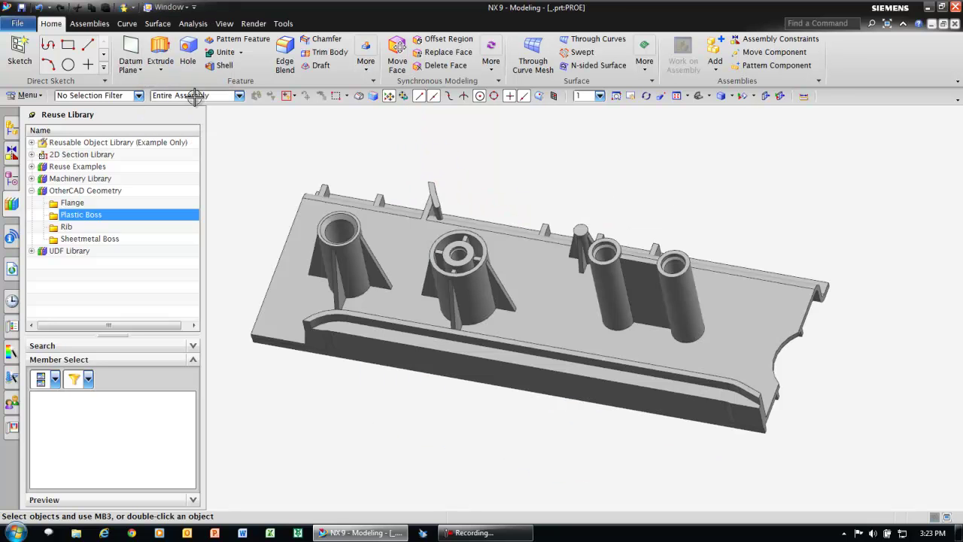
Start a reusable Face object in the Plastic Boss folder and select all faces of the twin-tube boss with its connecting web.
mouse_move(566, 188)
middle_mouse_down()
mouse_move(584, 187)
mouse_move(559, 230)
mouse_move(559, 221)
middle_mouse_up()
left_click(558, 222)
right_click(115, 215)
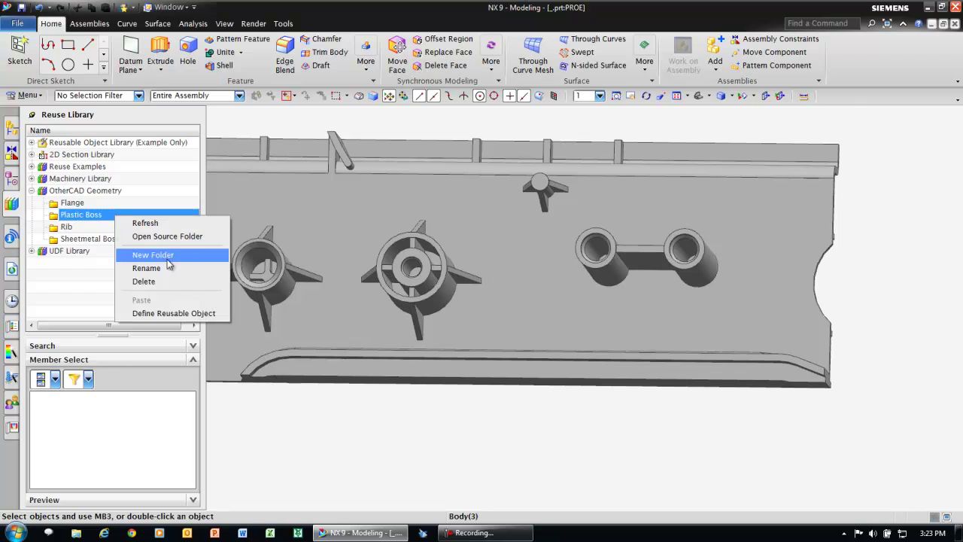
left_click(179, 314)
left_click_drag(554, 209, 732, 303)
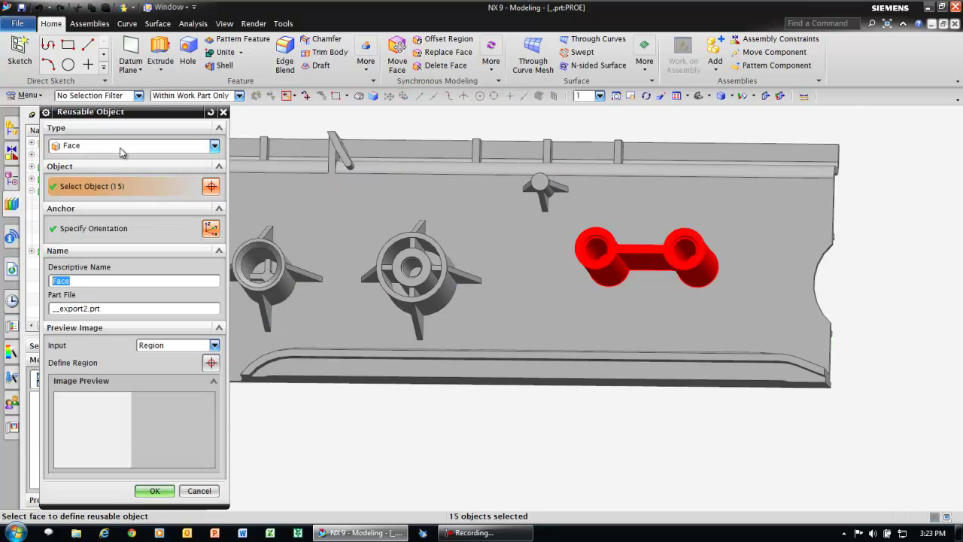
Place the reusable object's anchor origin at the base of the twin-tube boss.
left_click(177, 228)
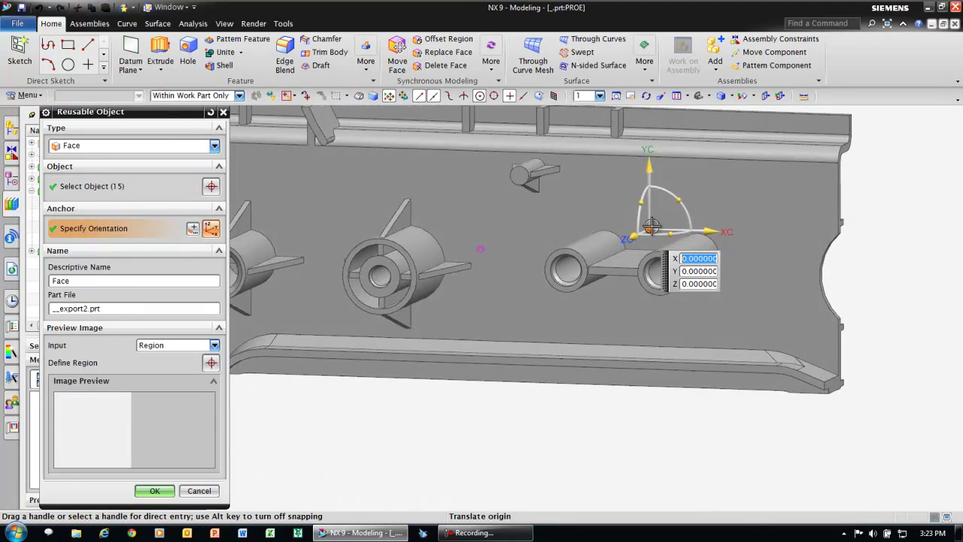
middle_click_drag(652, 225, 652, 228)
left_click(653, 228)
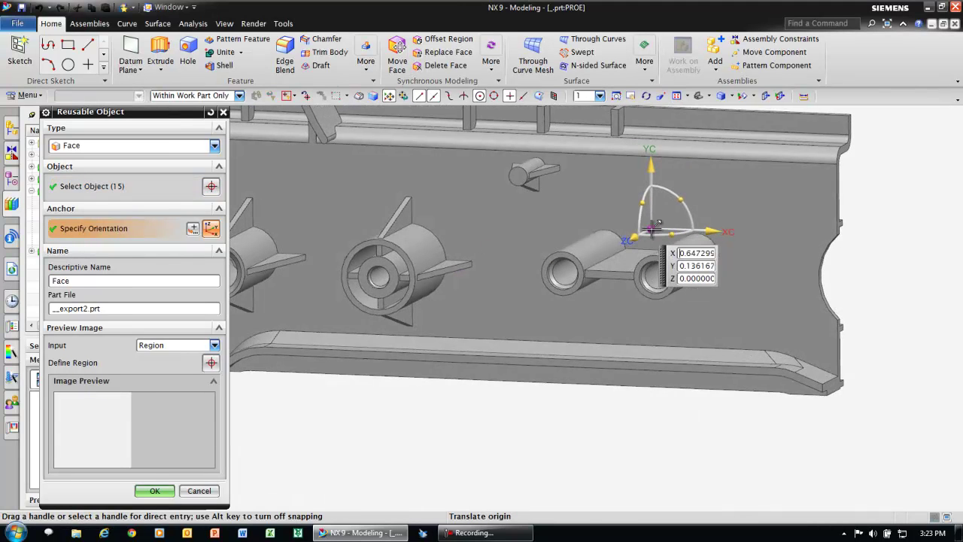
left_click(615, 234)
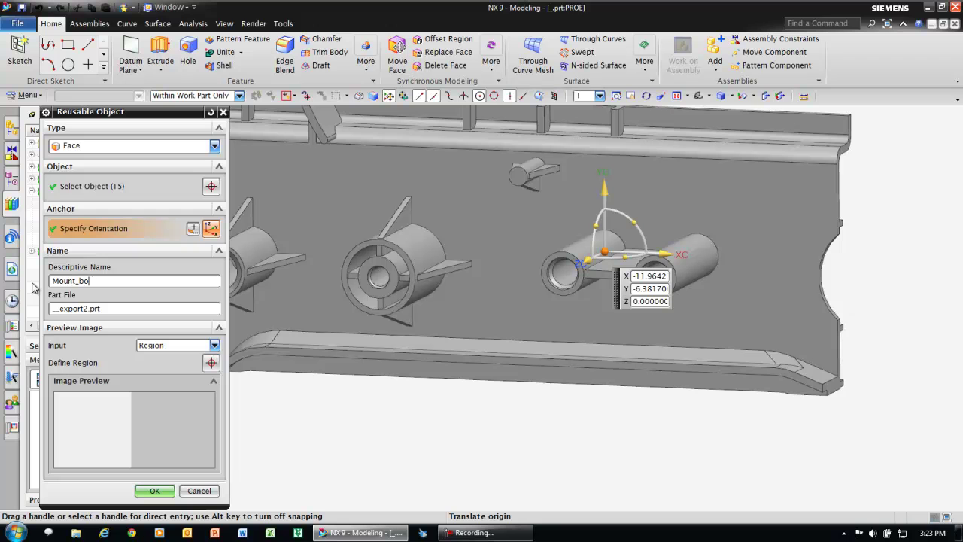
Name the reusable object Mount_boss, capture a preview image around the twin-tube boss and save it.
left_click(73, 362)
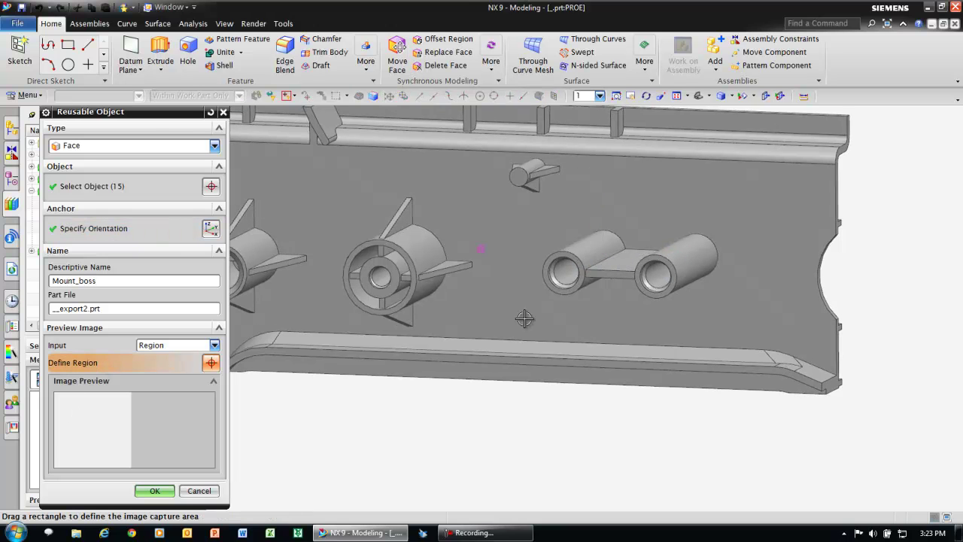
left_click_drag(555, 222, 734, 322)
left_click(155, 491)
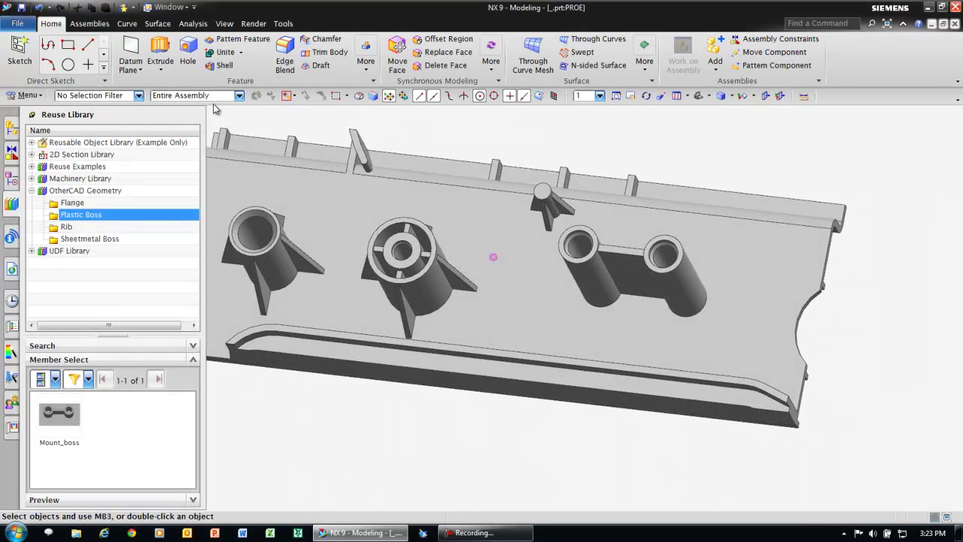
Switch to the CATIA part window.
left_click(182, 8)
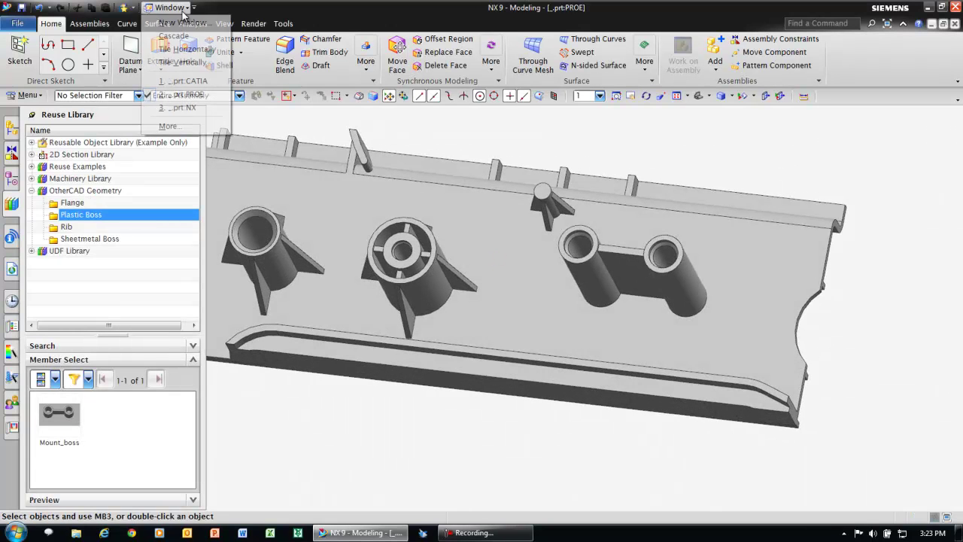
left_click(183, 80)
scroll(408, 275, "up", 5)
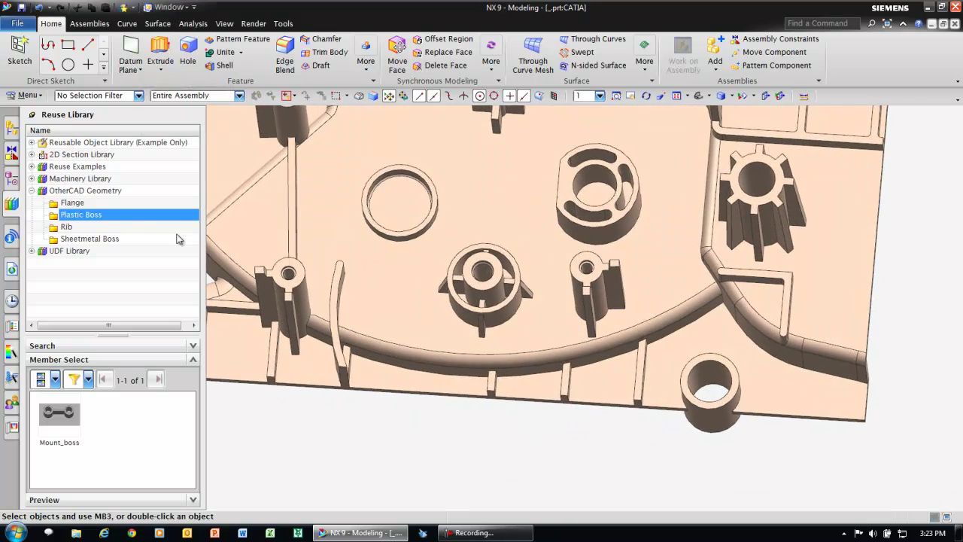
Define a reusable Face object in the Plastic Boss folder from the round ribbed boss, named boss, with a preview image of it.
right_click(125, 216)
left_click(182, 313)
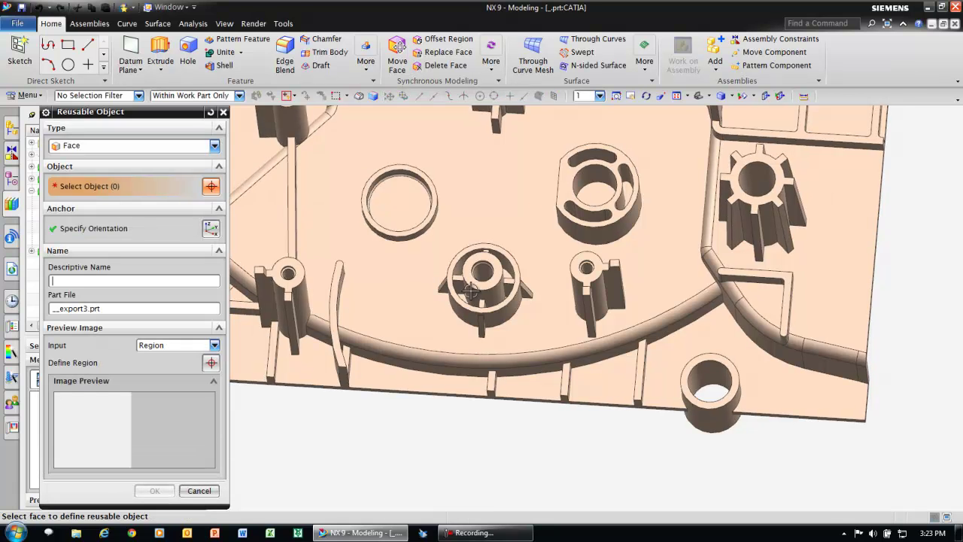
left_click_drag(426, 240, 563, 350)
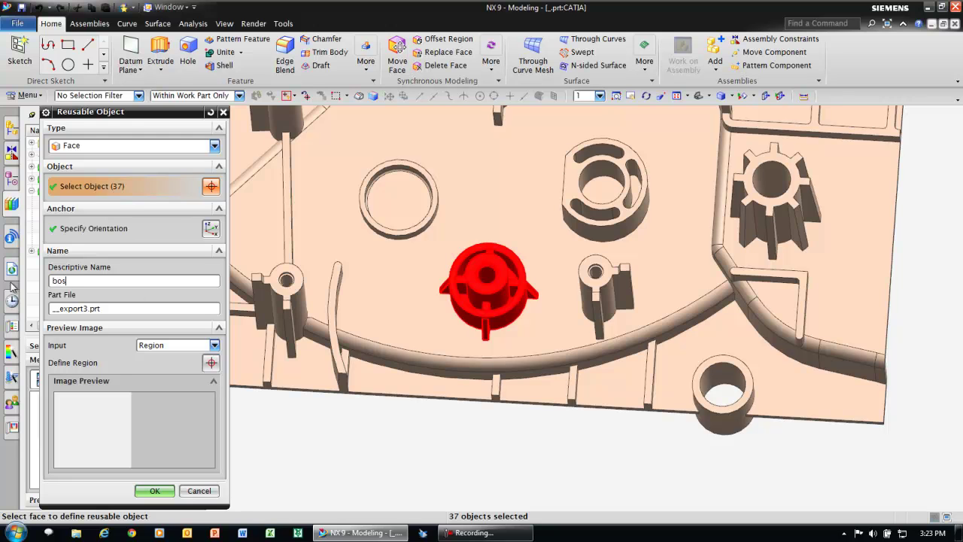
left_click(69, 362)
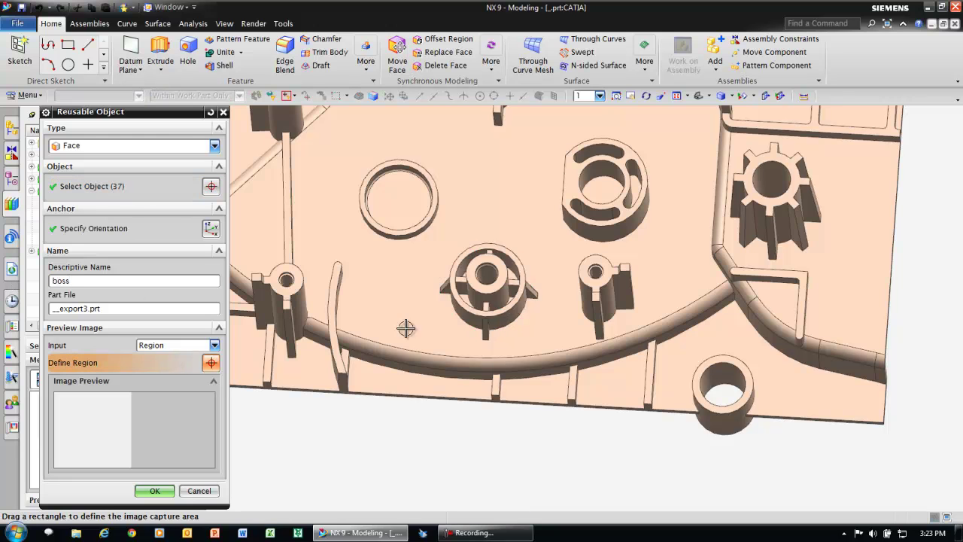
left_click_drag(425, 242, 572, 359)
Move the anchor origin to the base centre of the round ribbed boss and save the reusable object.
left_click(129, 231)
middle_click_drag(272, 240, 611, 129)
left_click_drag(605, 131, 590, 191)
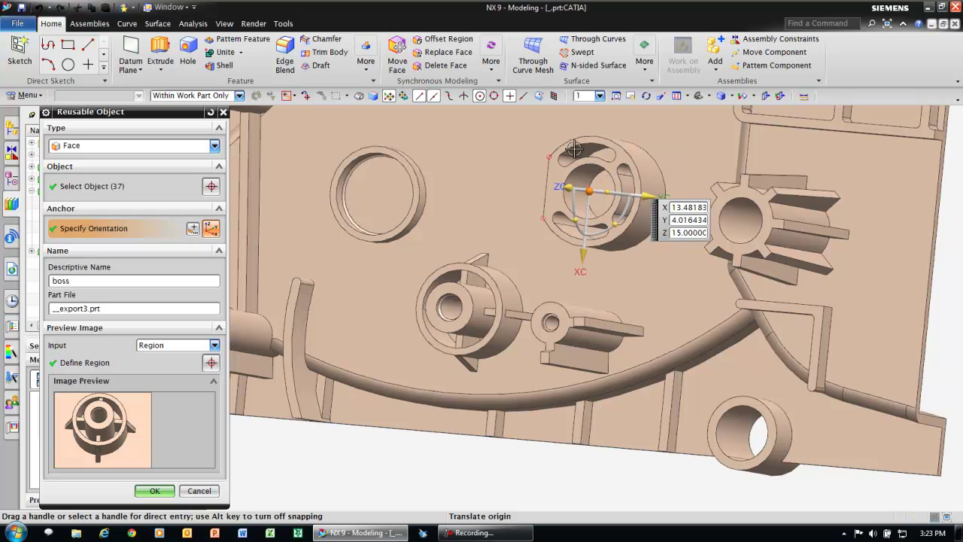
left_click(514, 280)
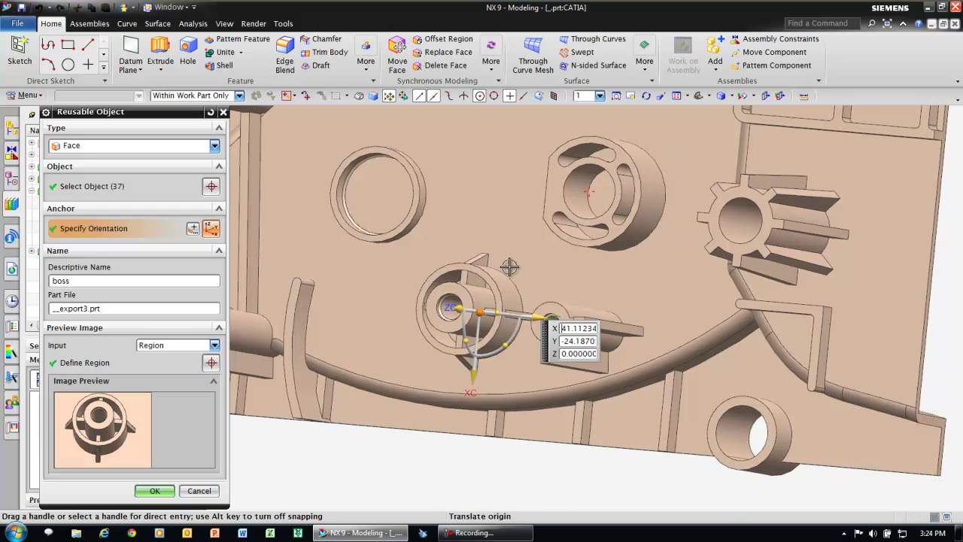
middle_click_drag(509, 264, 456, 309)
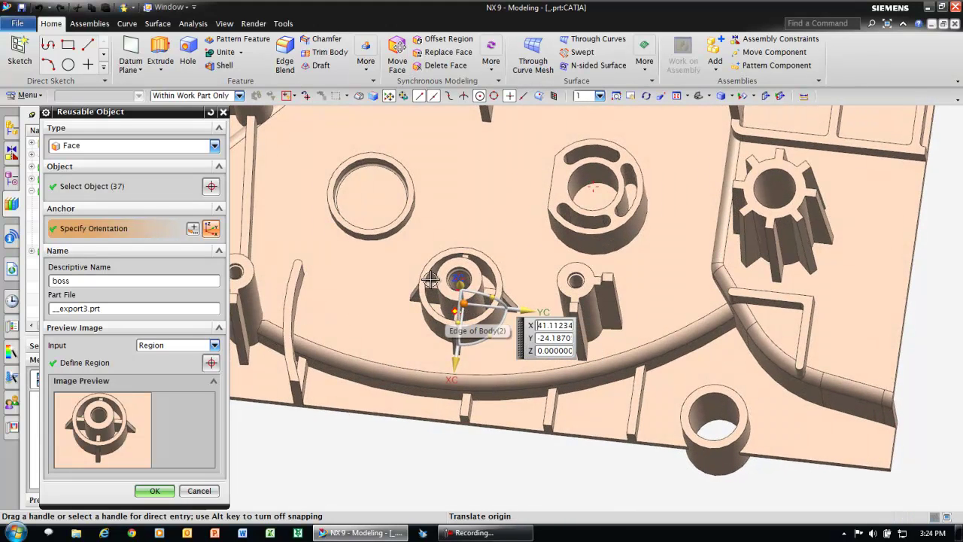
left_click(154, 491)
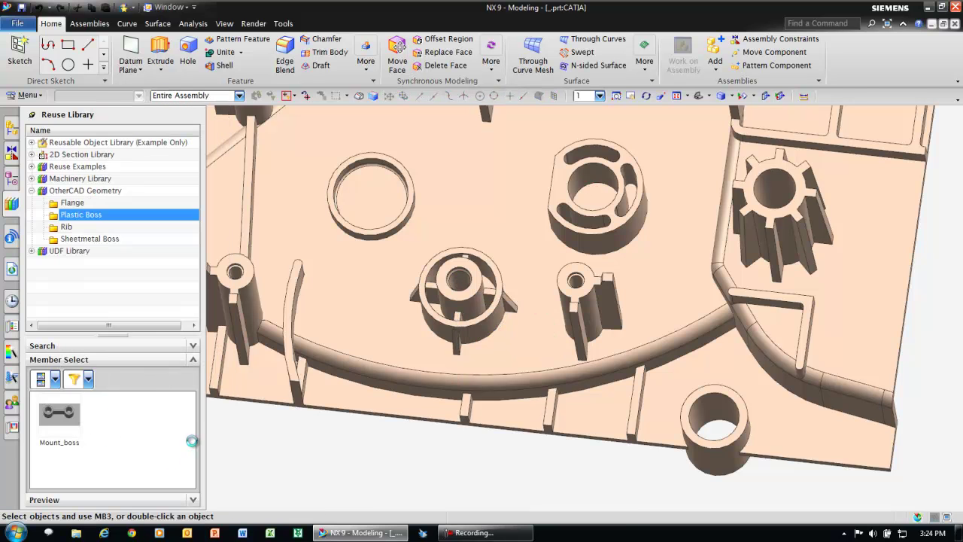
Switch to the NX housing part and insert the reusable boss onto the housing's top face.
left_click(183, 9)
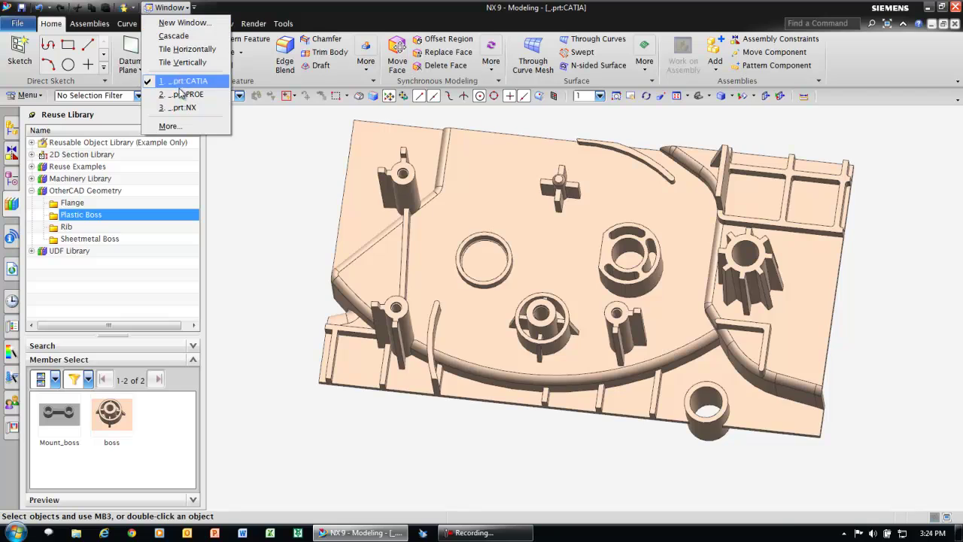
left_click(181, 105)
scroll(289, 179, "up", 3)
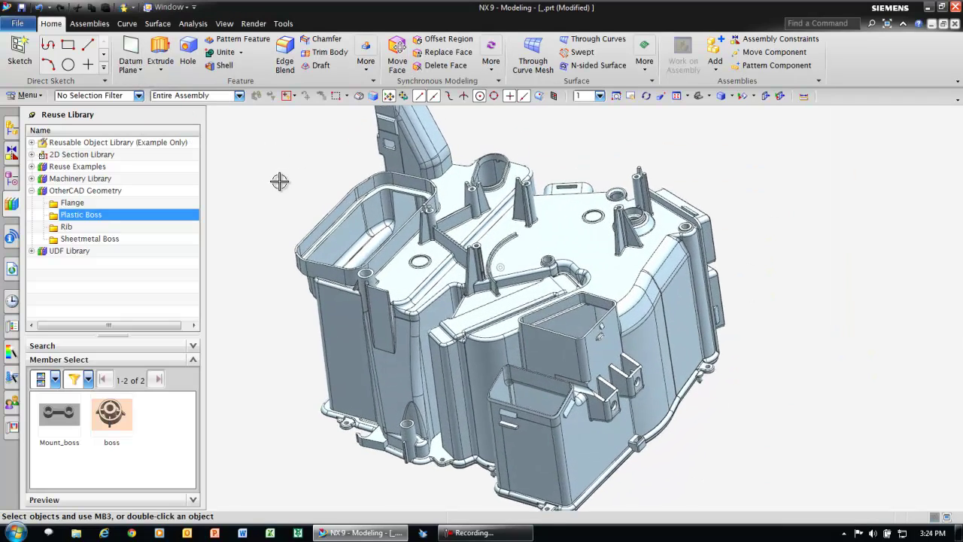
left_click_drag(111, 441, 535, 237)
scroll(826, 258, "up", 6)
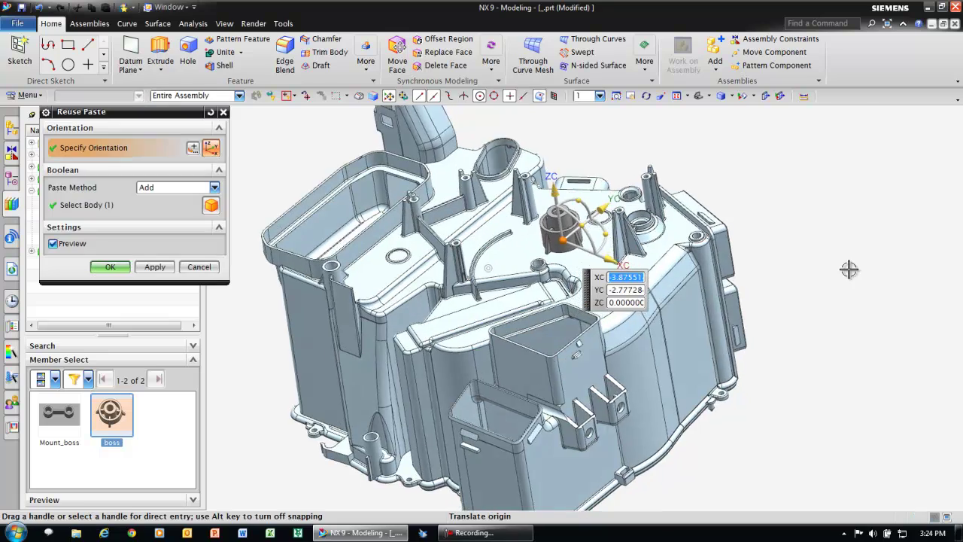
Reposition the boss beside the raised ring on the top face and paste it with the Add method, targeting the housing body.
mouse_move(581, 169)
left_mouse_down()
mouse_move(592, 158)
mouse_move(579, 172)
left_mouse_up()
left_click(486, 209)
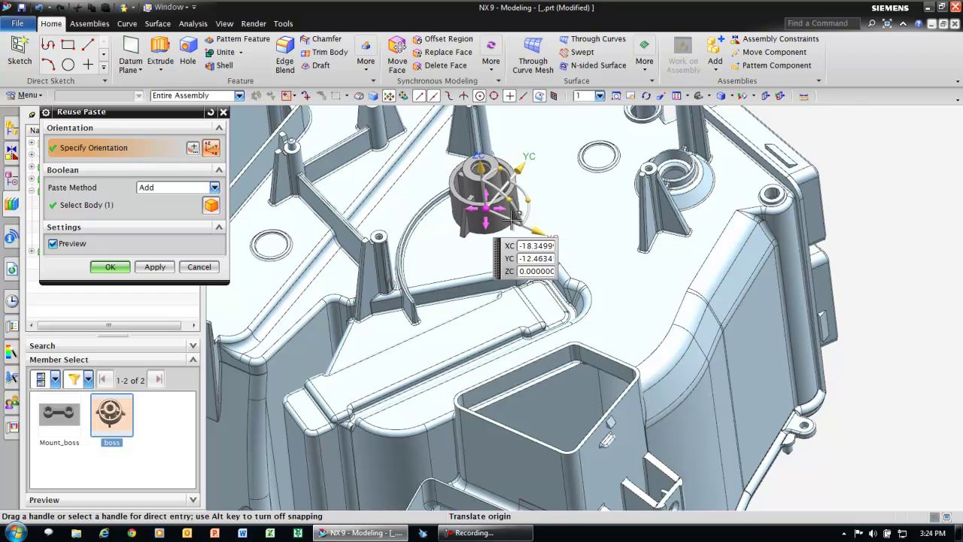
left_click_drag(538, 233, 551, 237)
left_click(557, 209)
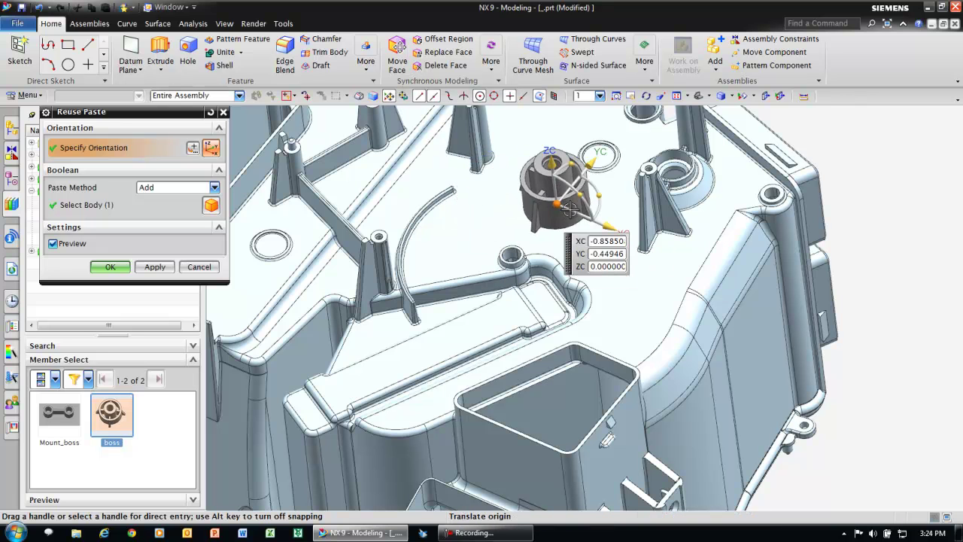
left_click(132, 205)
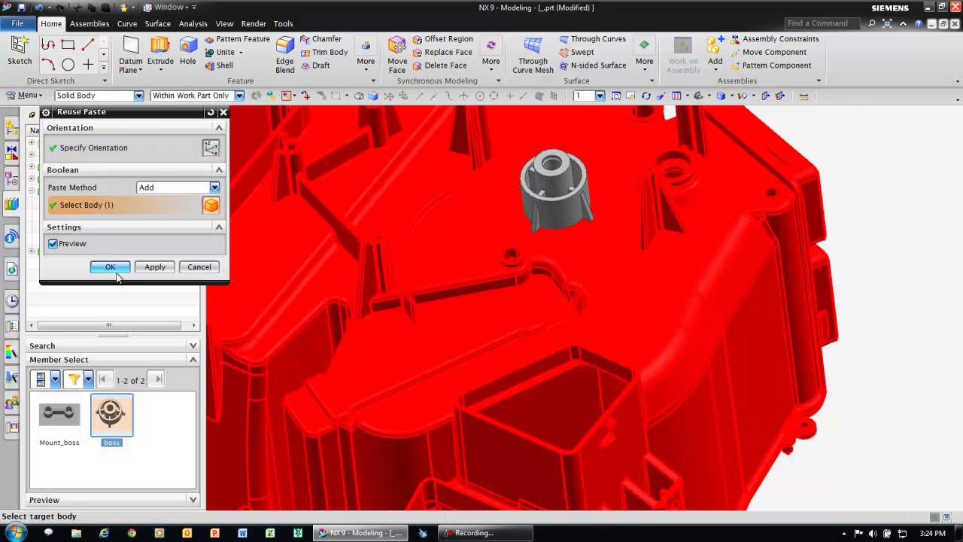
left_click(110, 267)
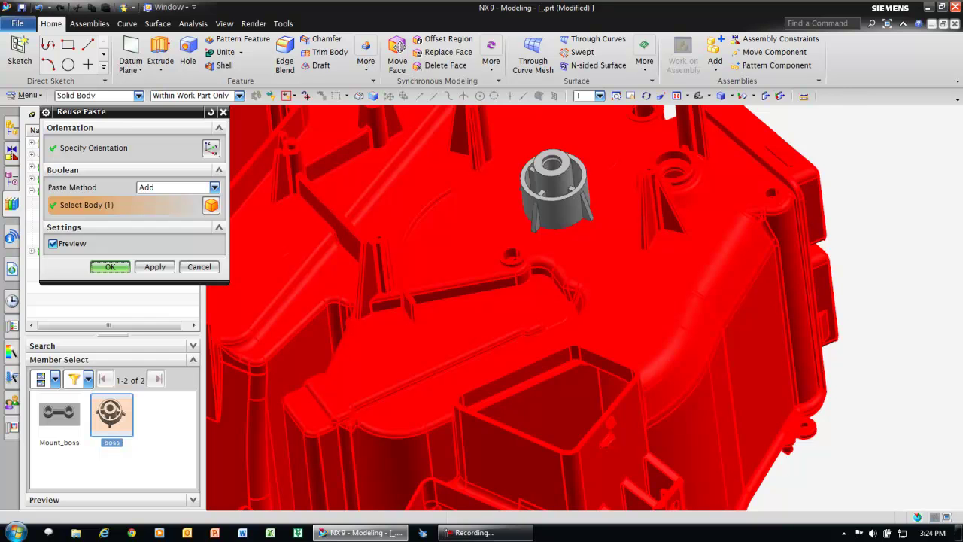
key("Return")
Paste Mount_boss onto the top face beside the round boss, rotated about its Z axis, using the Add method.
scroll(605, 310, "down", 4)
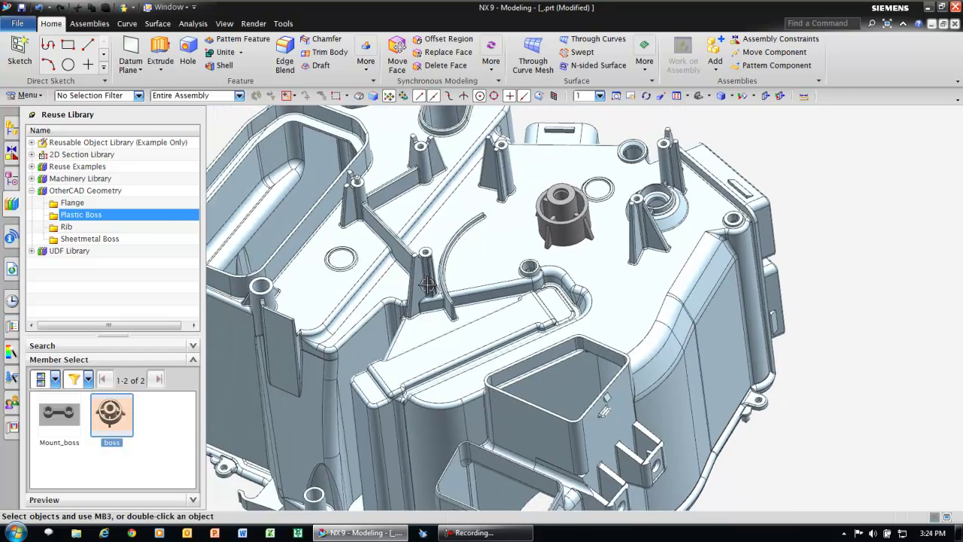
left_click_drag(60, 413, 603, 280)
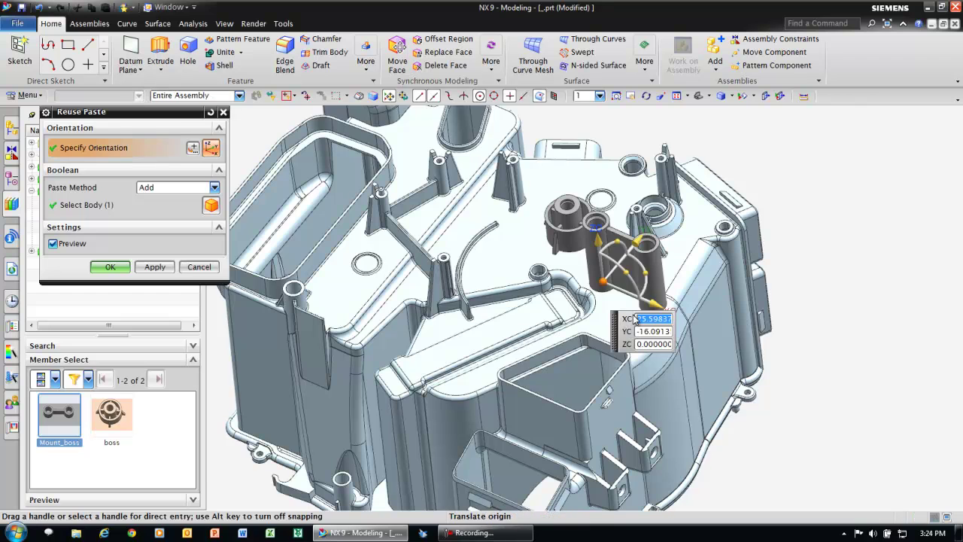
left_click(630, 273)
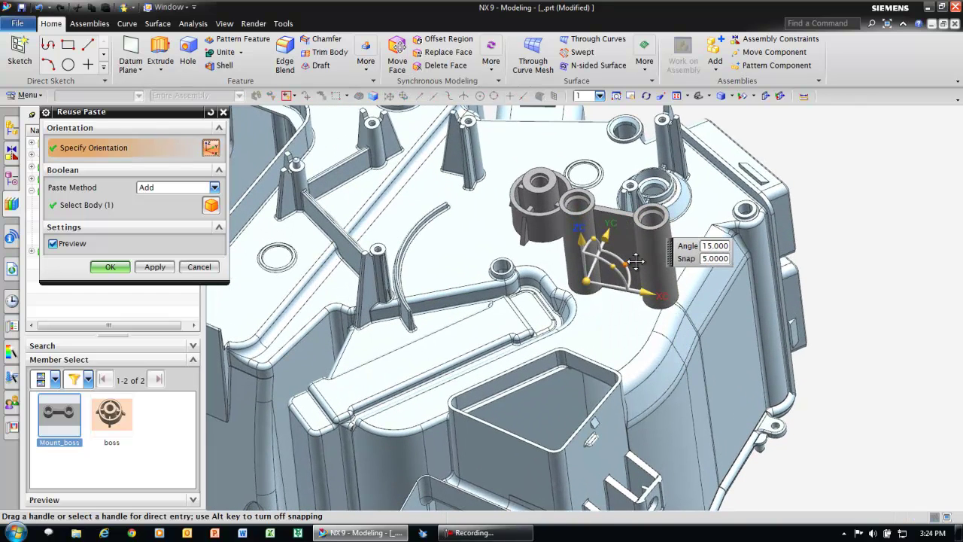
left_click_drag(636, 281, 612, 312)
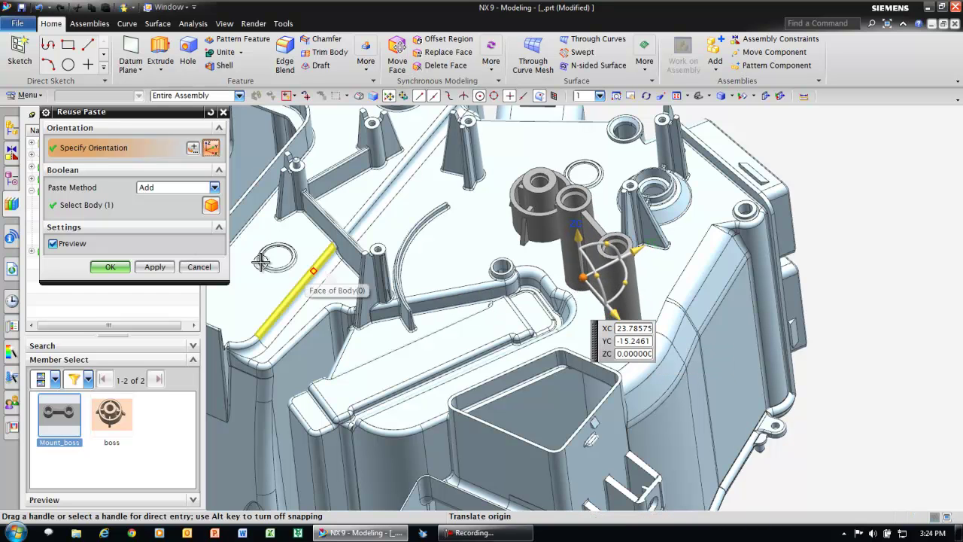
left_click(110, 267)
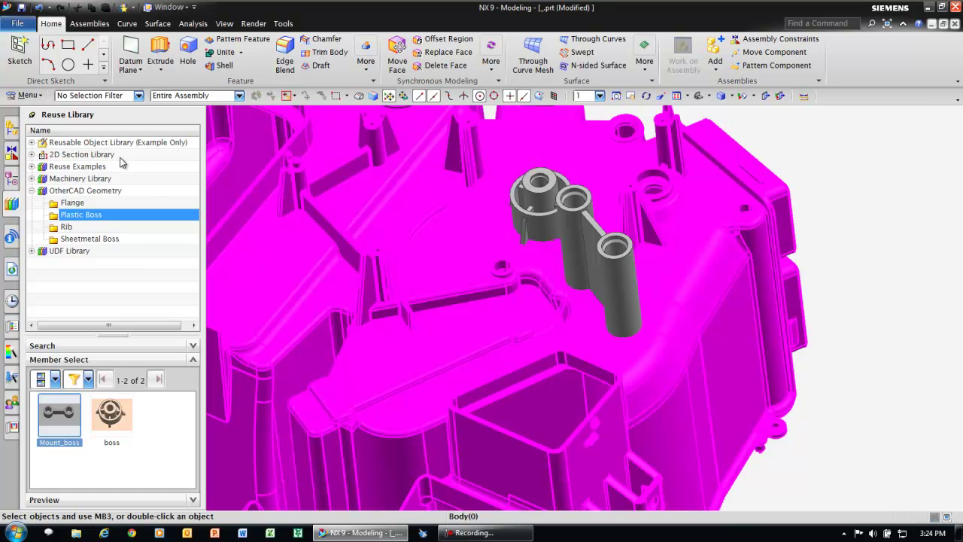
Display the model history and place a synchronous Linear Dimension from the Mount_boss's base to the top rim of its cylinder beside the round boss.
left_click(11, 179)
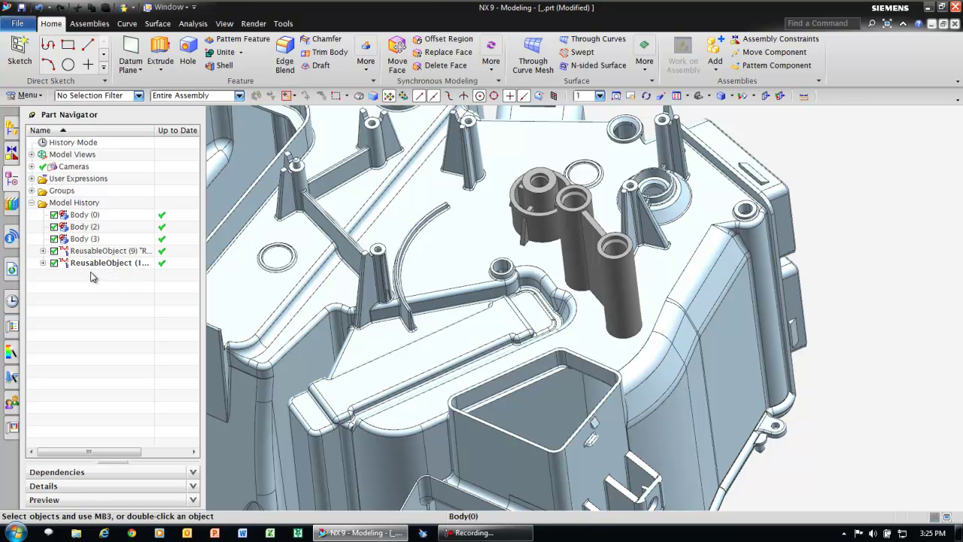
middle_click_drag(828, 268, 828, 267)
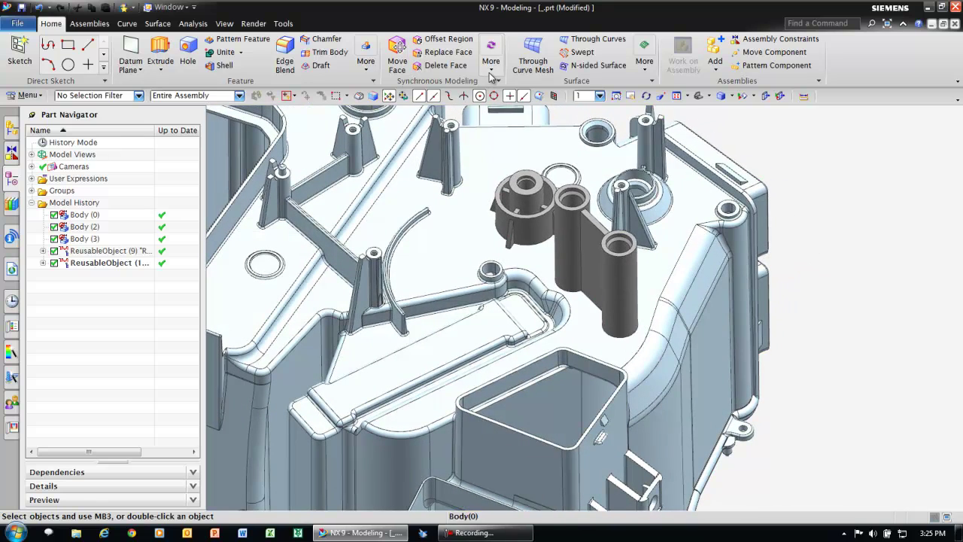
left_click(489, 72)
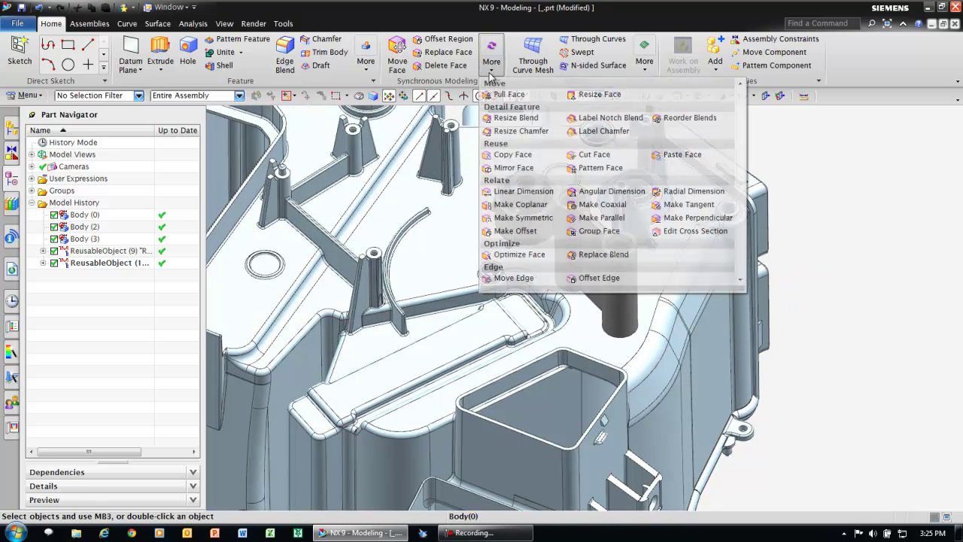
left_click(522, 191)
scroll(591, 249, "up", 3)
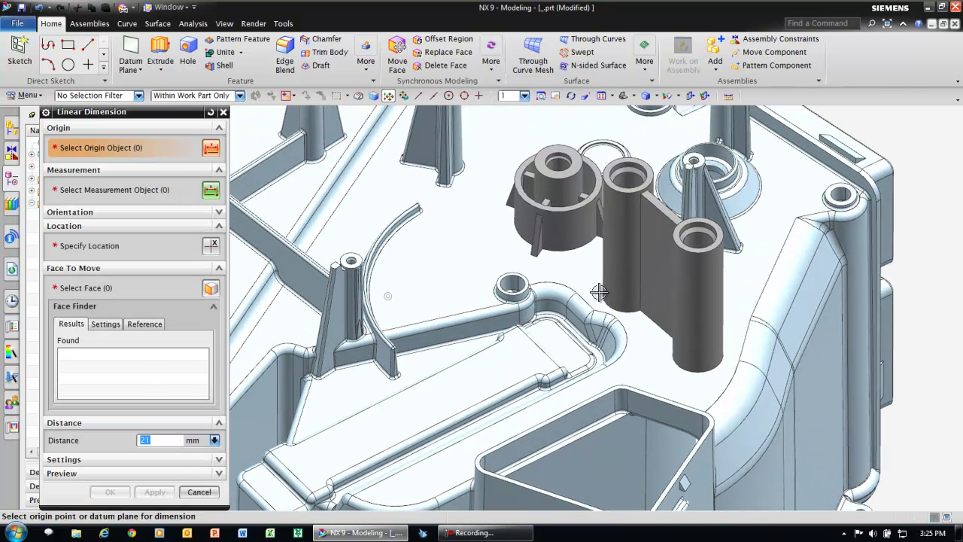
left_click(609, 302)
left_click(626, 175)
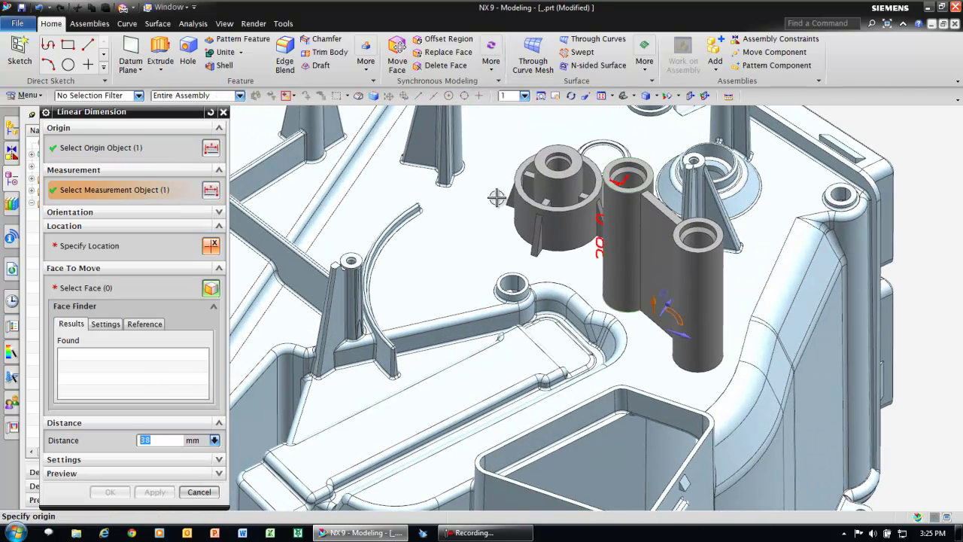
left_click(489, 198)
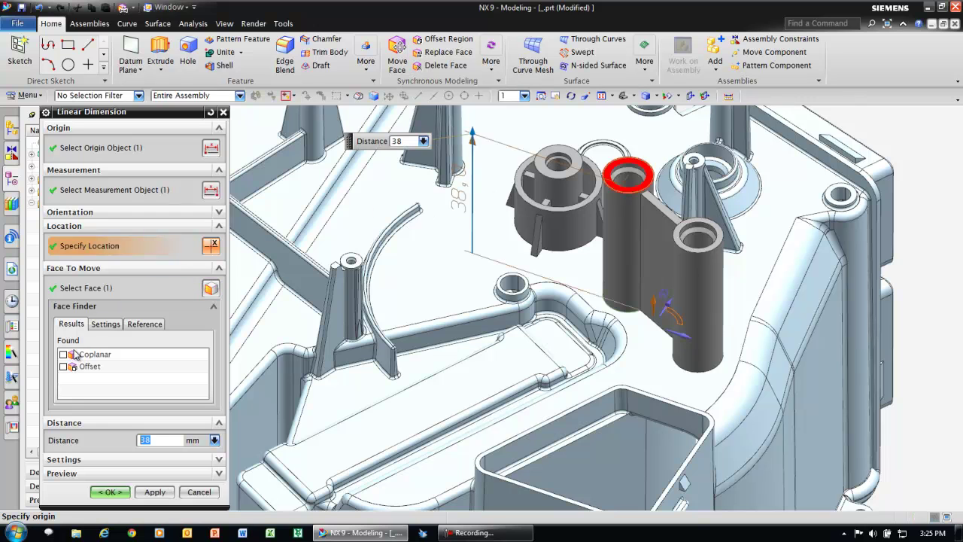
Add the coplanar top rim, the recessed faces inside both cylinders and the connecting rib's top face to the faces to move.
left_click(63, 354)
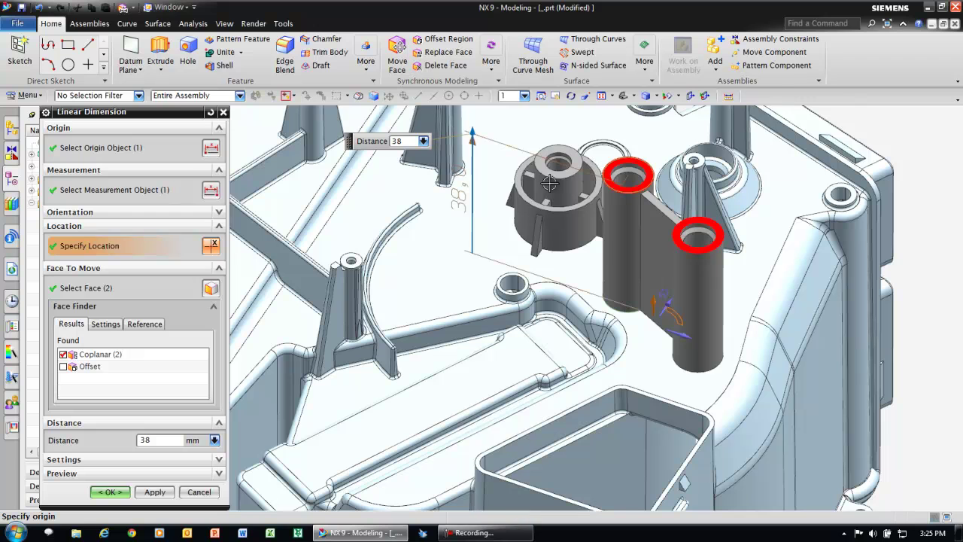
left_click(87, 288)
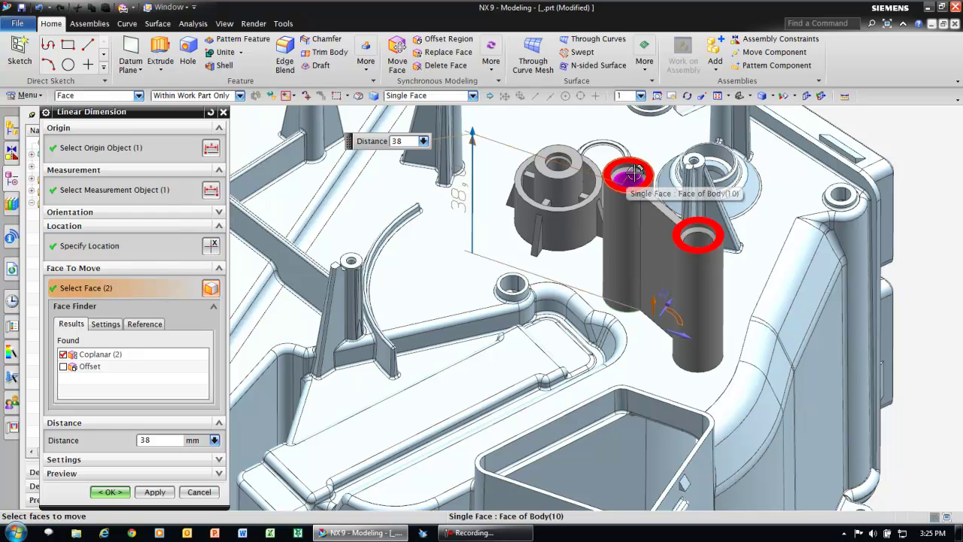
left_click(659, 203)
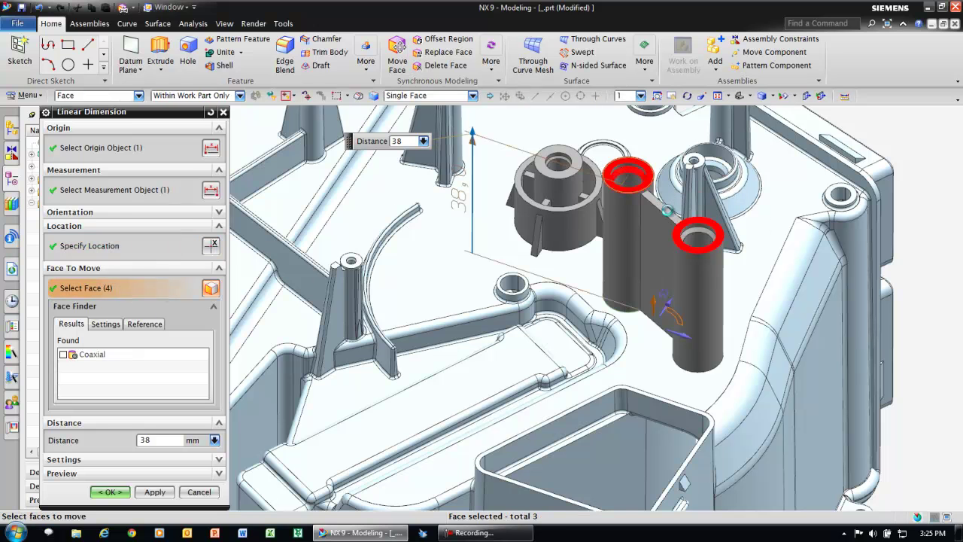
left_click(660, 234)
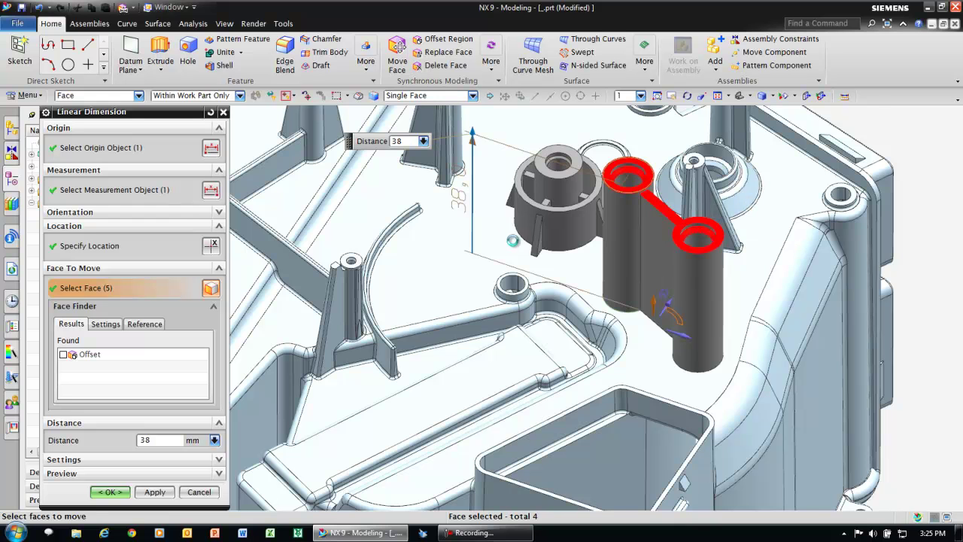
Lower the selected Mount_boss faces to a height of 22 mm and apply the linear dimension.
middle_click_drag(499, 181, 496, 147)
left_click_drag(488, 141, 488, 197)
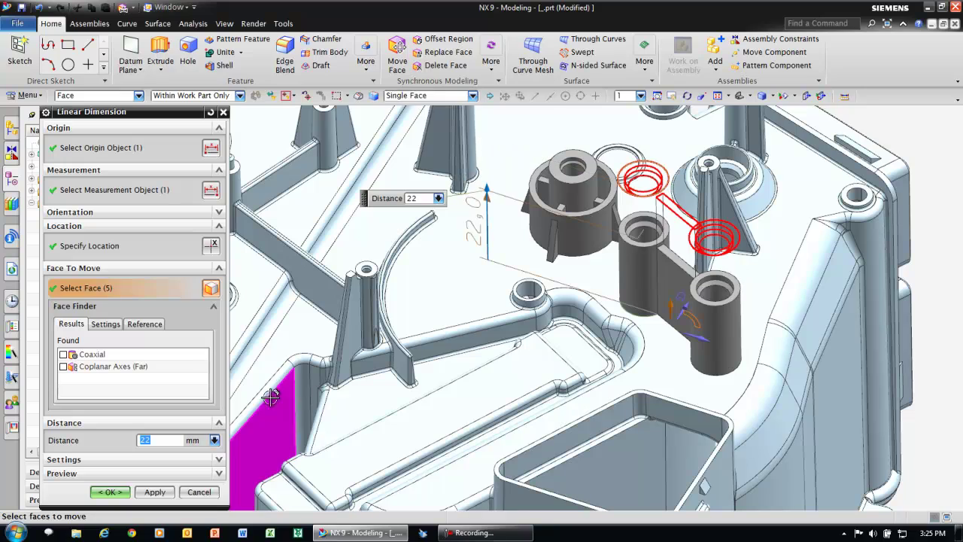
left_click(116, 492)
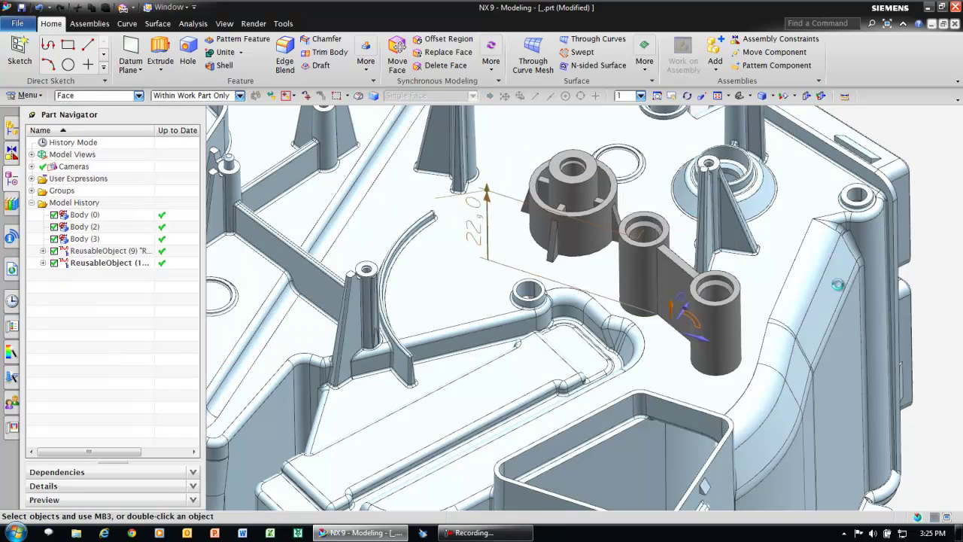
scroll(914, 172, "down", 2)
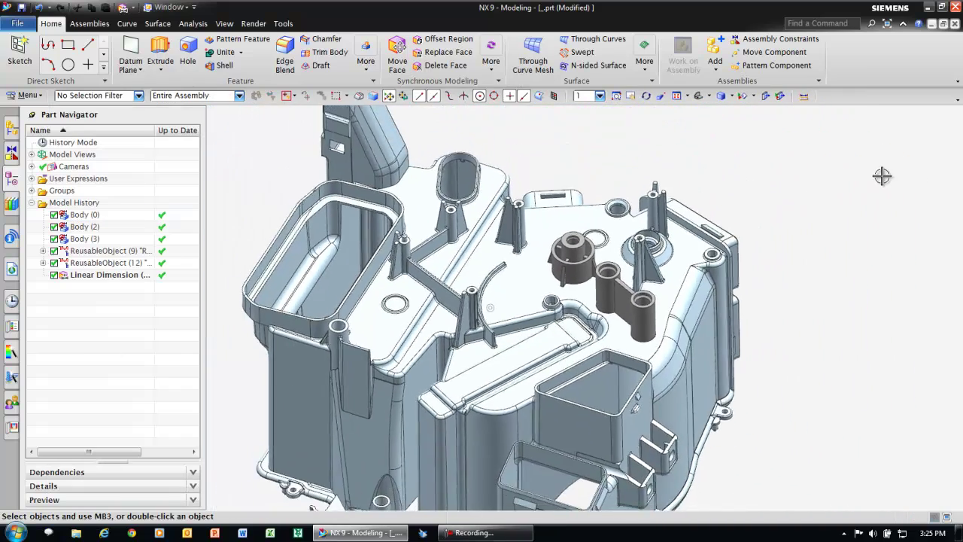